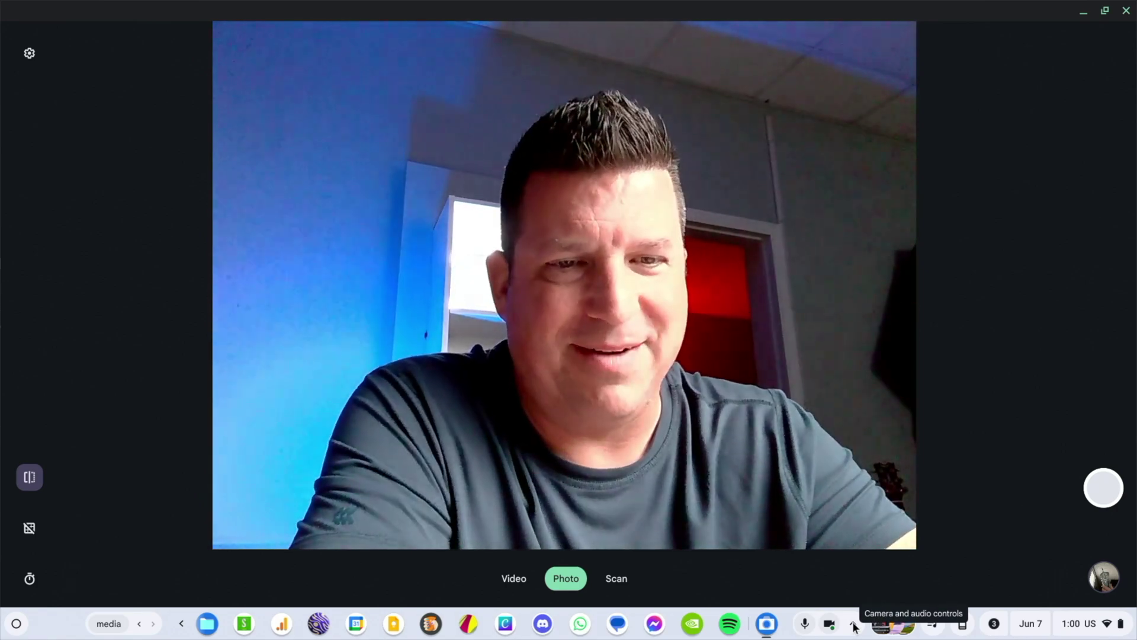
# Step: Open the camera and audio effects panel and try the Improve lighting effect
pyautogui.click(854, 625)
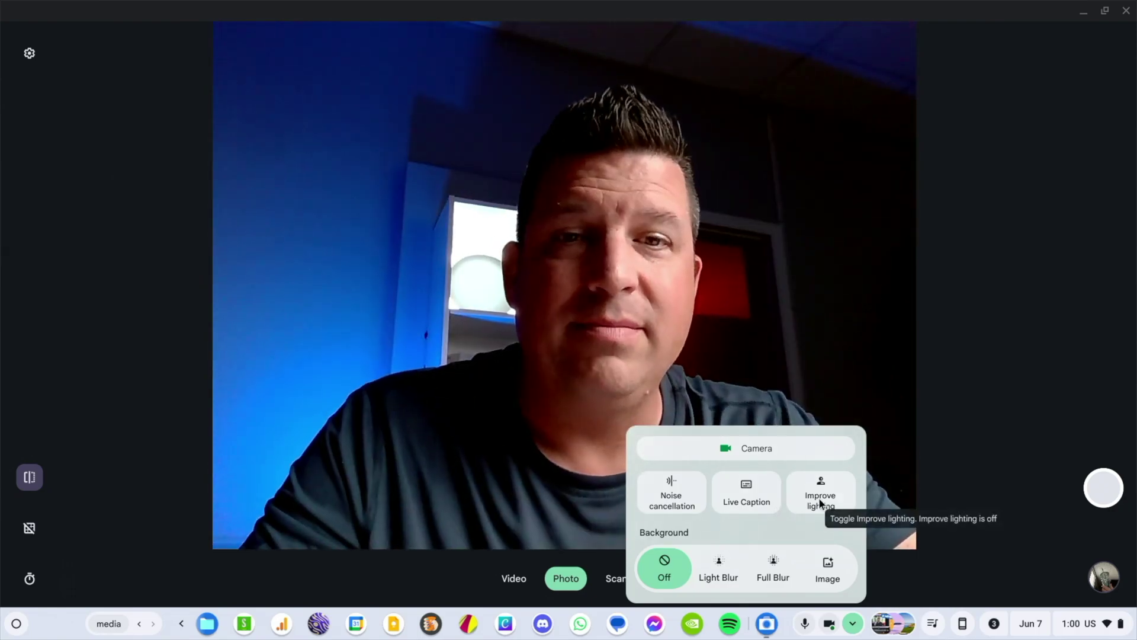
pyautogui.click(820, 502)
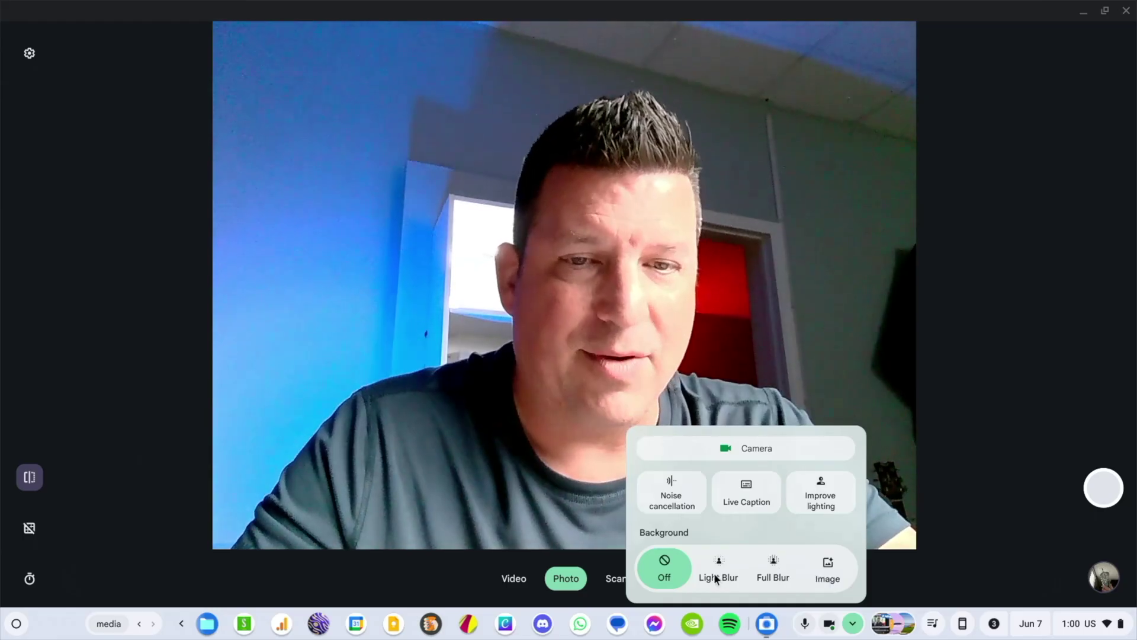
# Step: Try Light Blur and Full Blur, then use the forest-room image as the background and open Create with AI
pyautogui.click(716, 580)
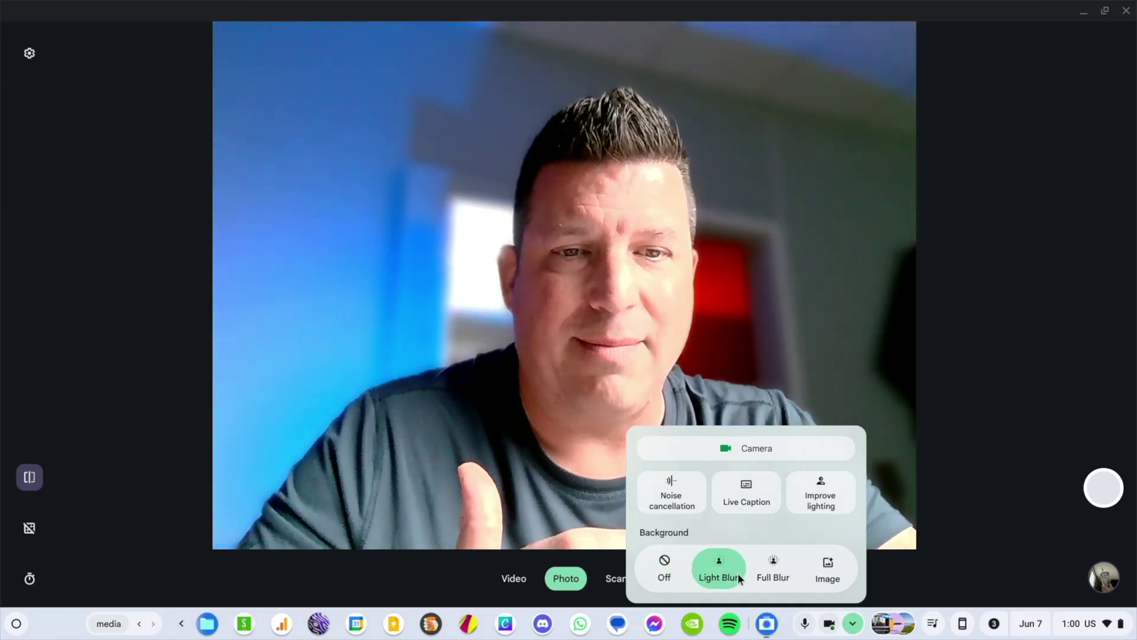
pyautogui.click(764, 577)
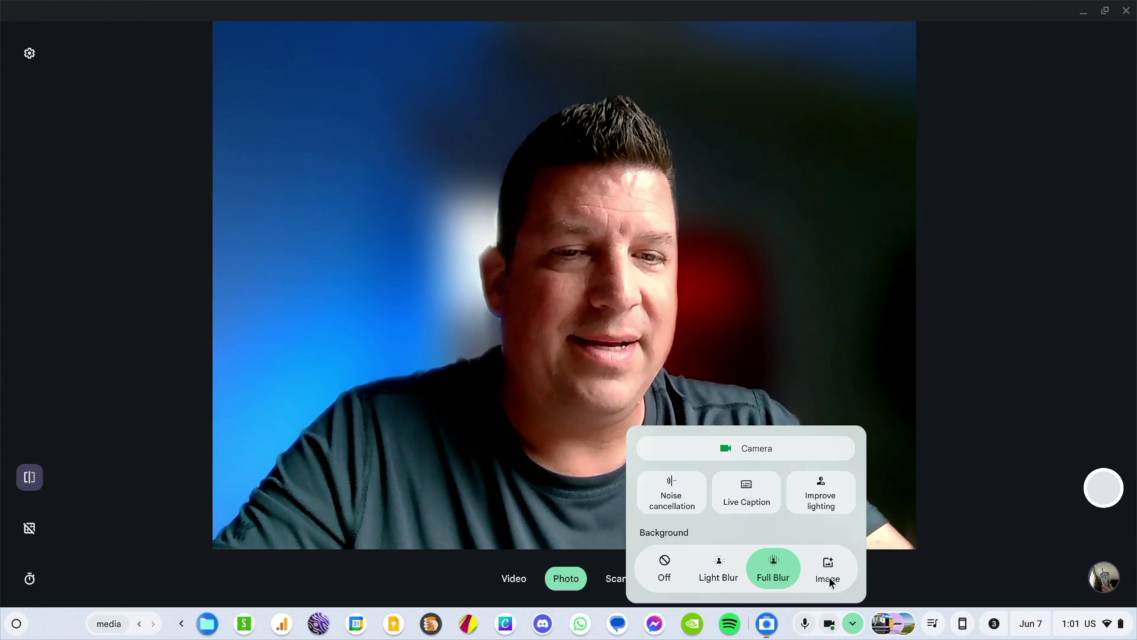
pyautogui.click(828, 574)
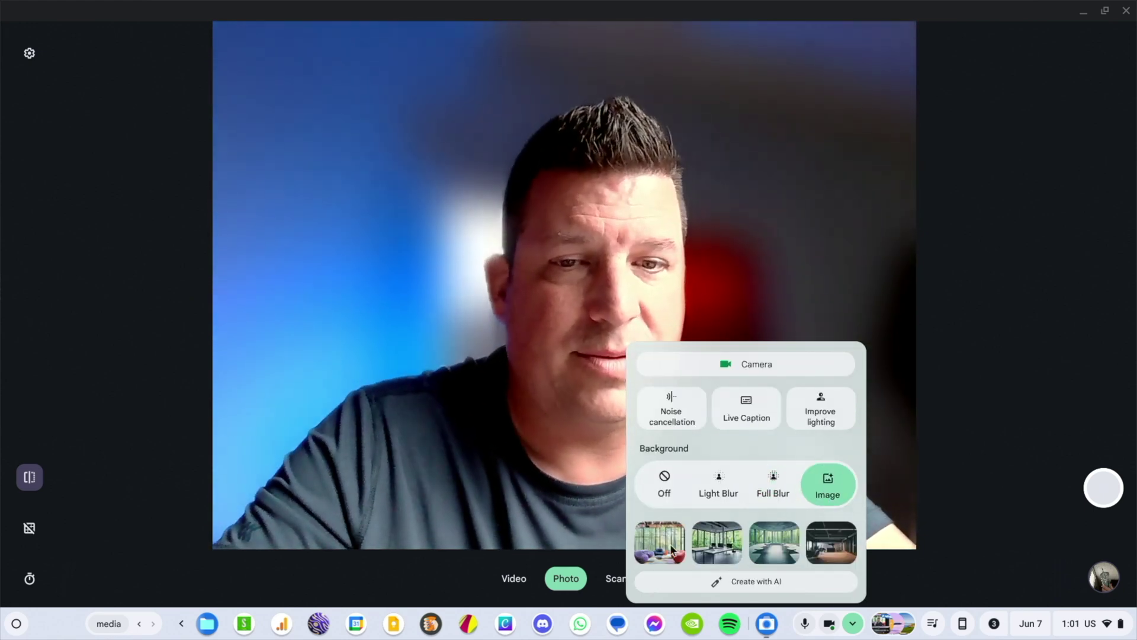
pyautogui.click(663, 546)
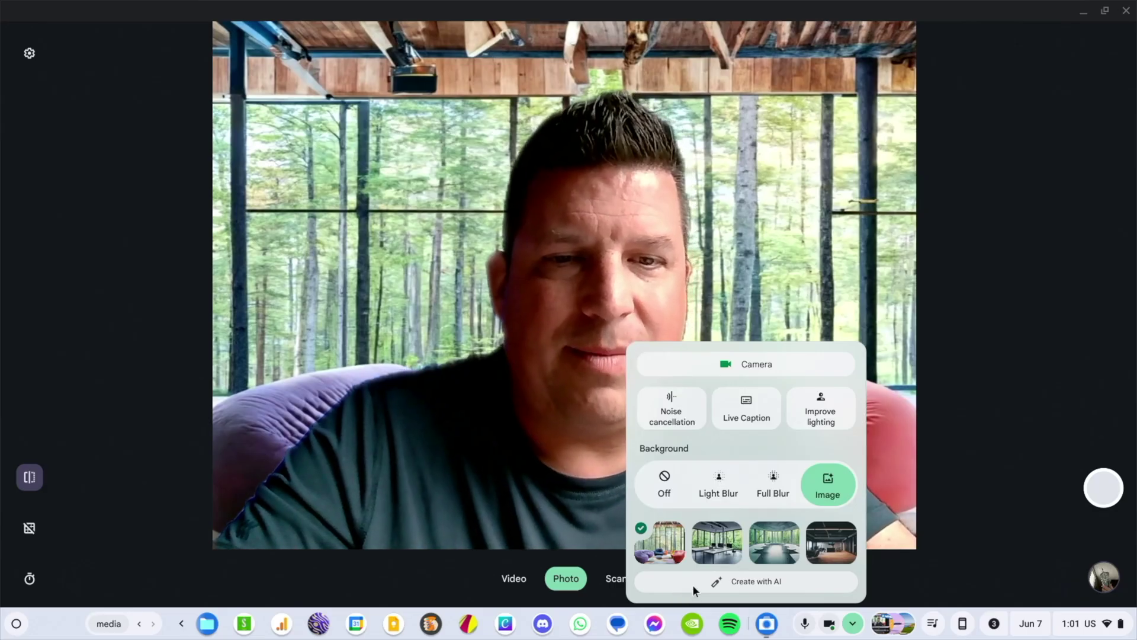
pyautogui.click(693, 584)
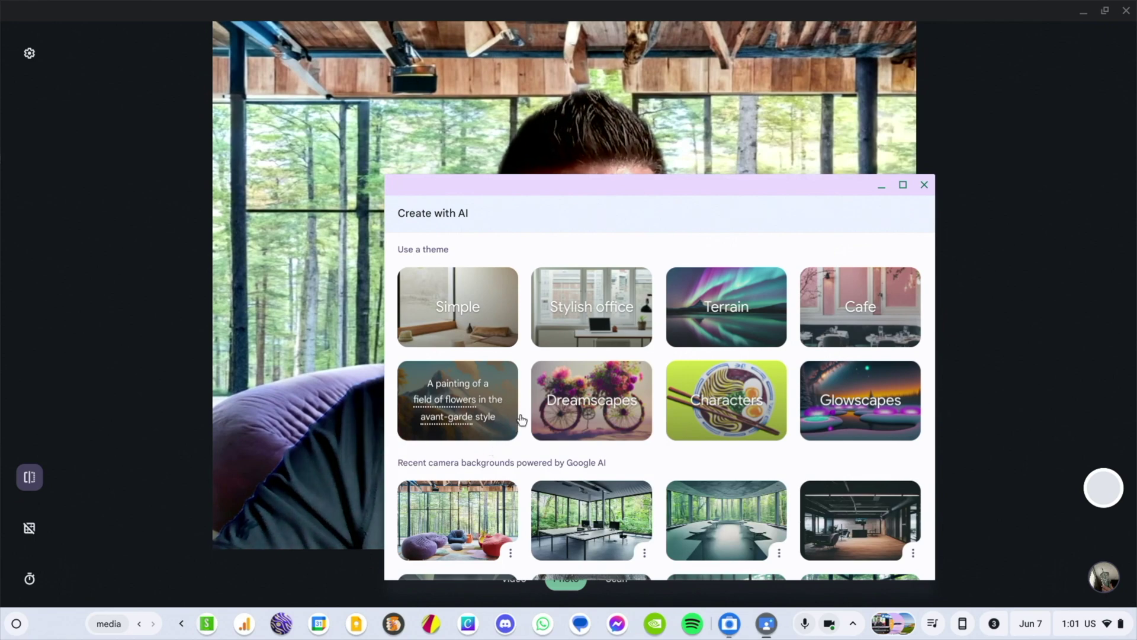
pyautogui.scroll(-2, 548, 402)
pyautogui.scroll(-2, 548, 402)
pyautogui.scroll(4, 545, 395)
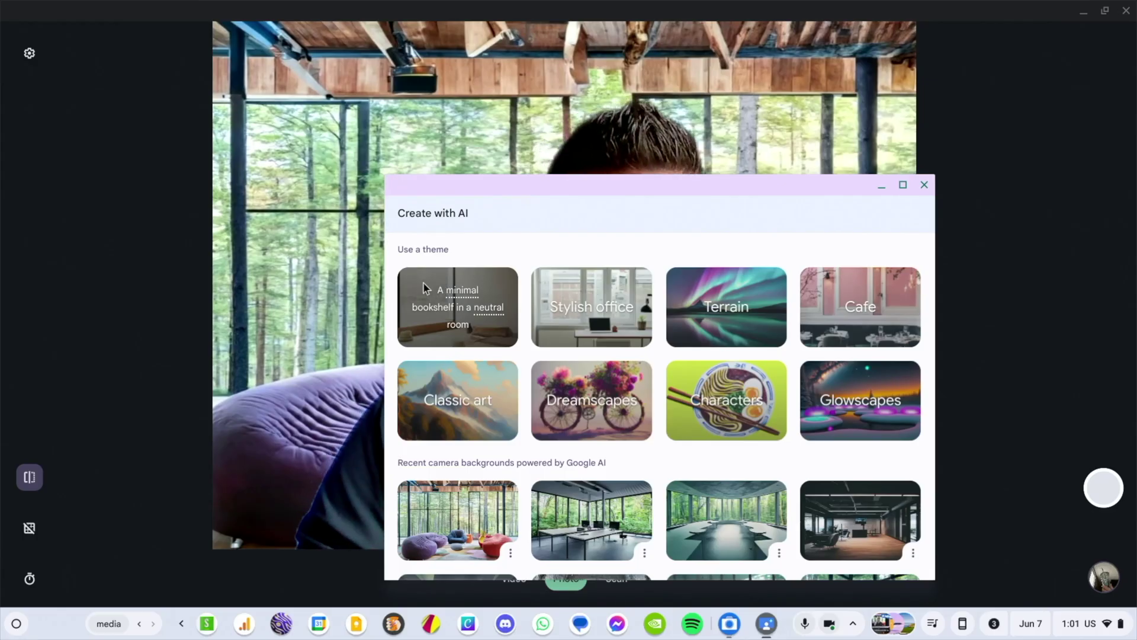
pyautogui.click(425, 287)
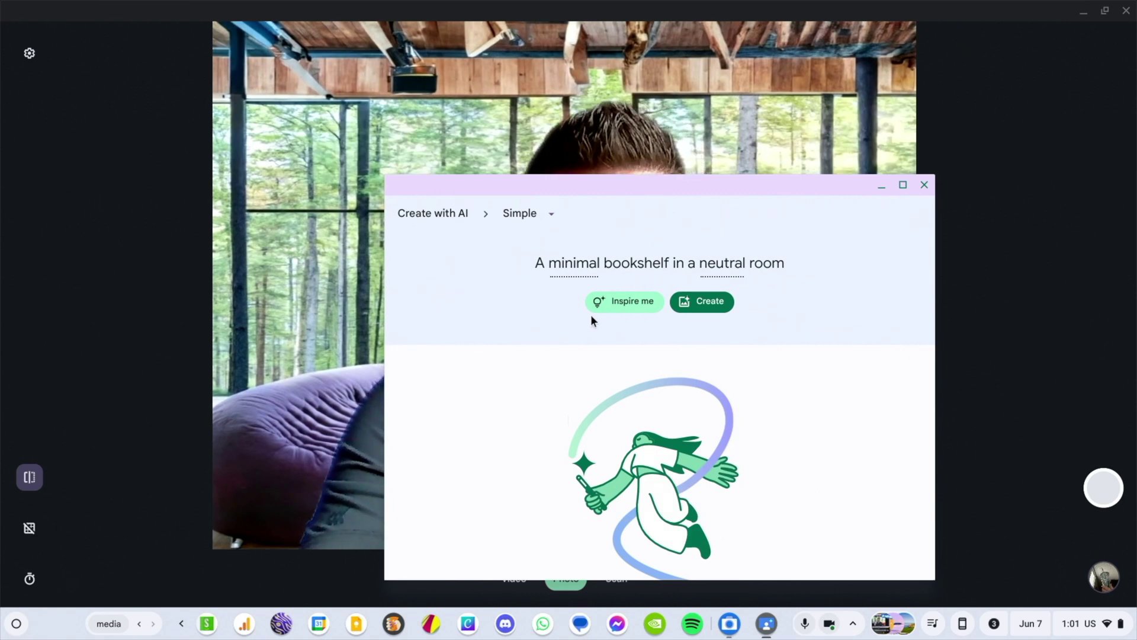
pyautogui.click(567, 266)
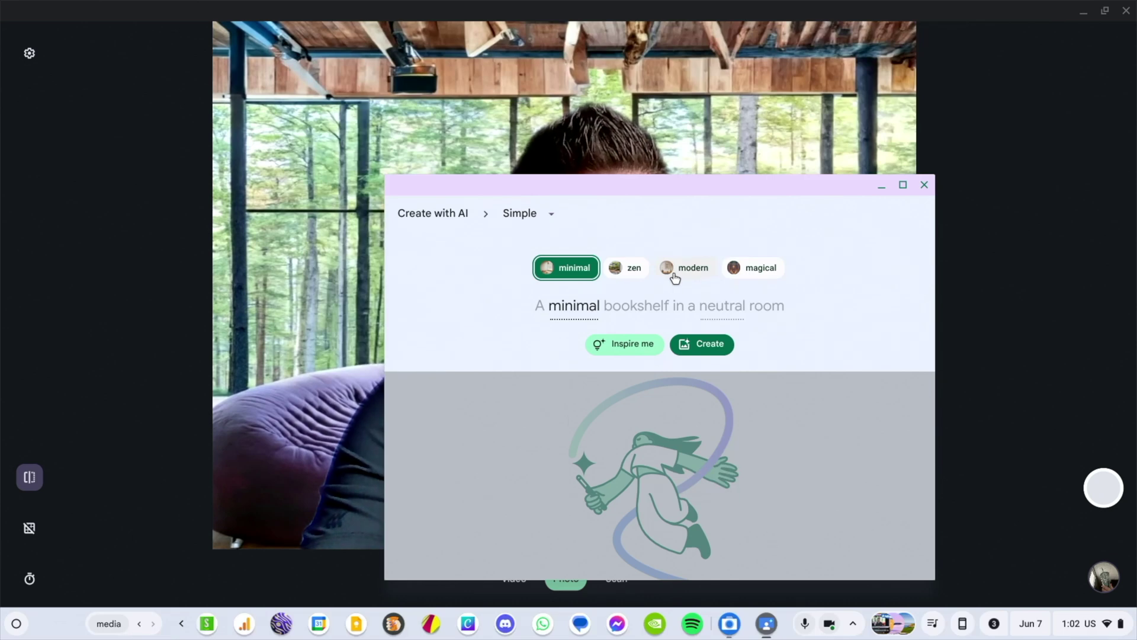
pyautogui.click(711, 308)
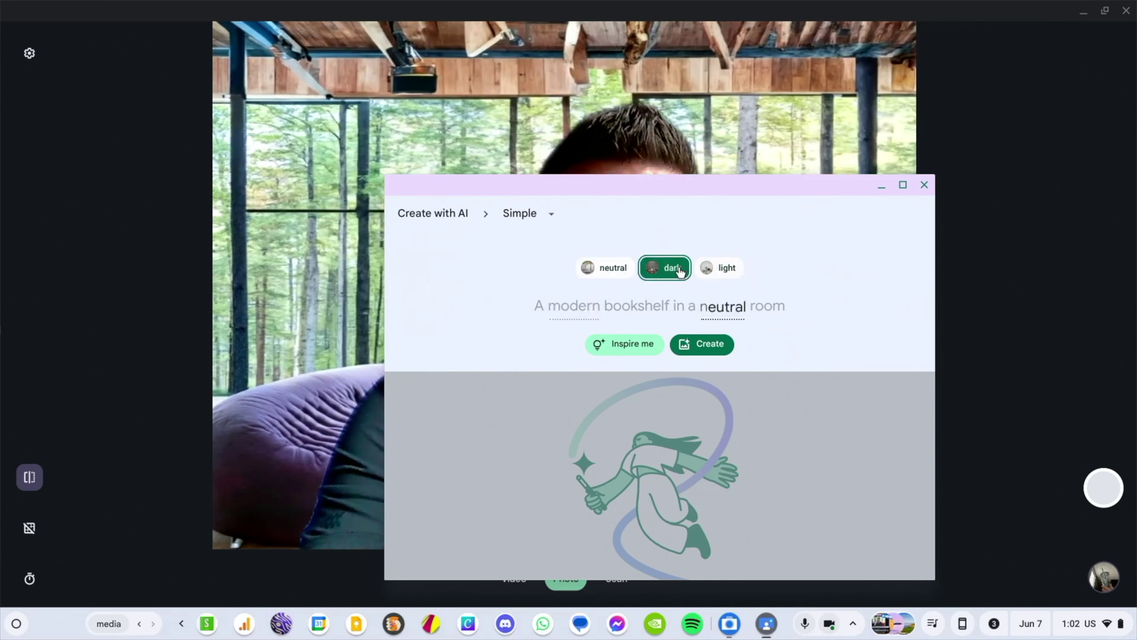
pyautogui.click(701, 345)
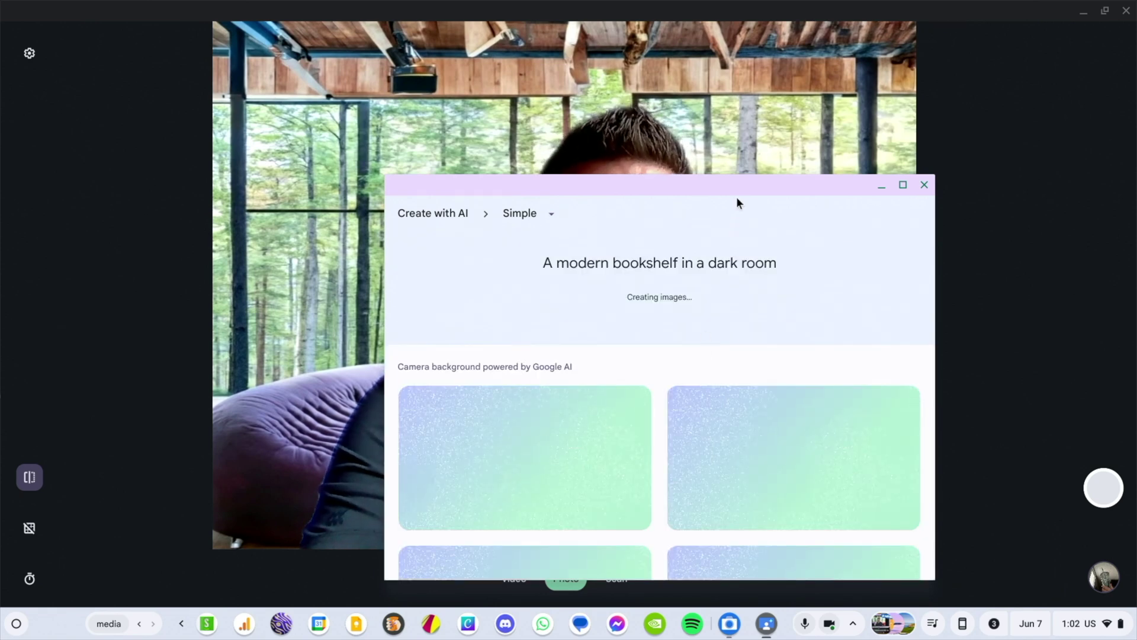
pyautogui.moveTo(736, 181); pyautogui.dragTo(738, 100)
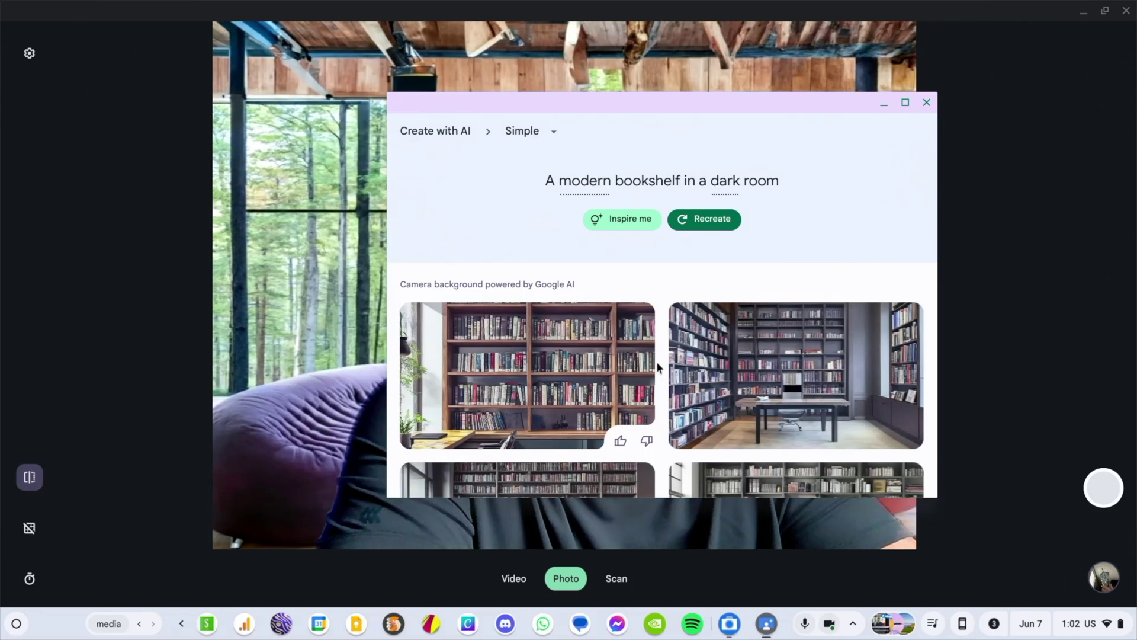
pyautogui.scroll(-2, 658, 367)
pyautogui.scroll(-5, 657, 367)
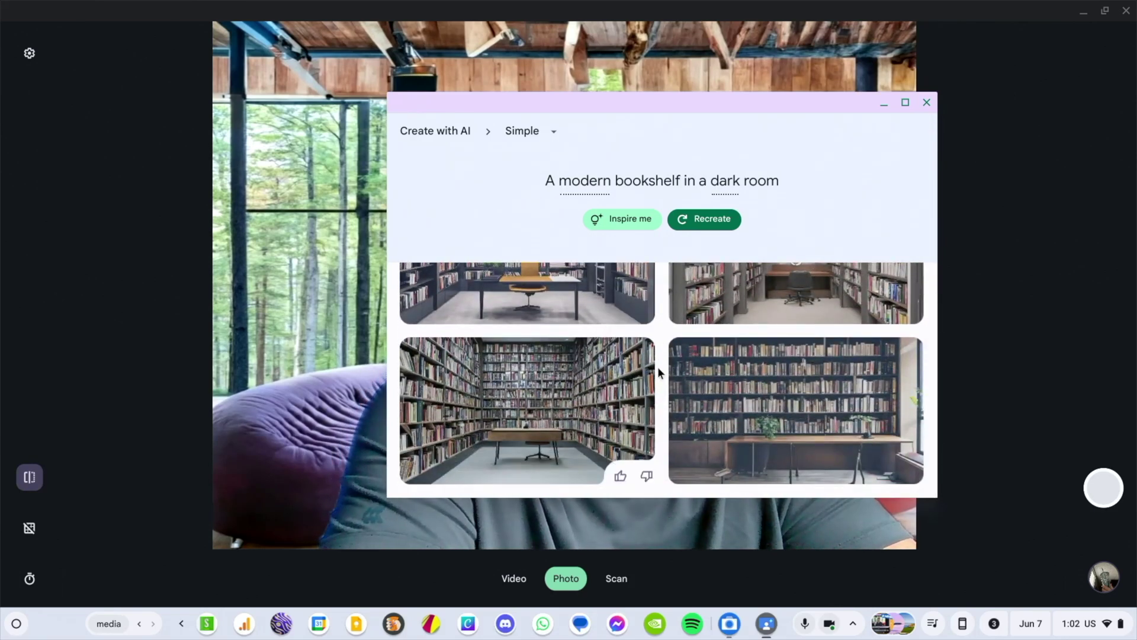
pyautogui.scroll(1, 657, 367)
pyautogui.scroll(-1, 658, 367)
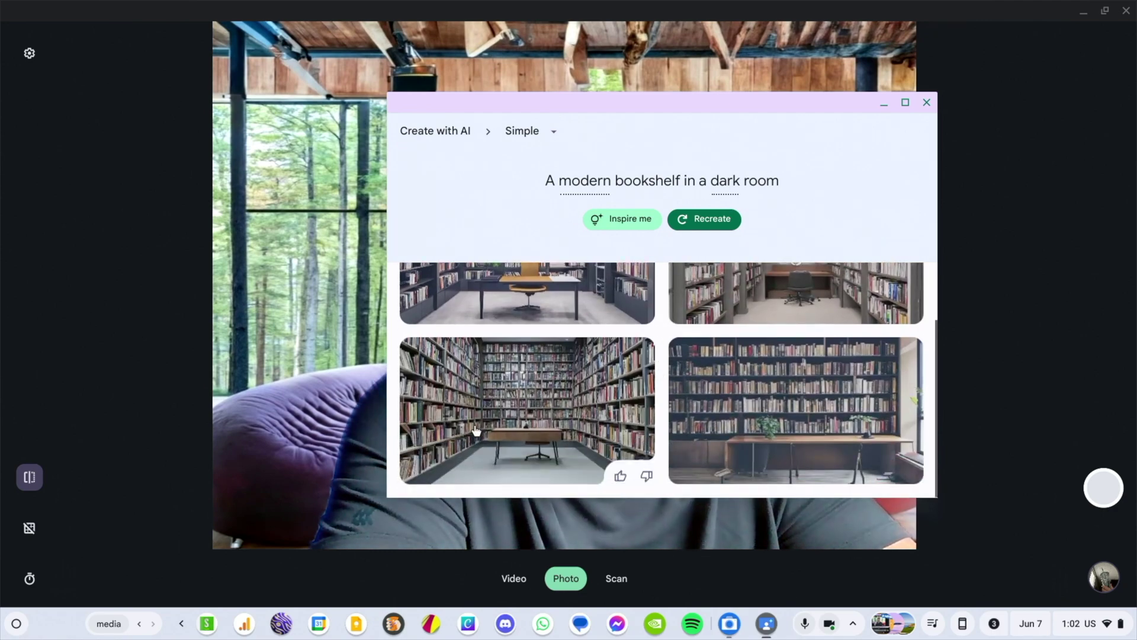
pyautogui.click(529, 416)
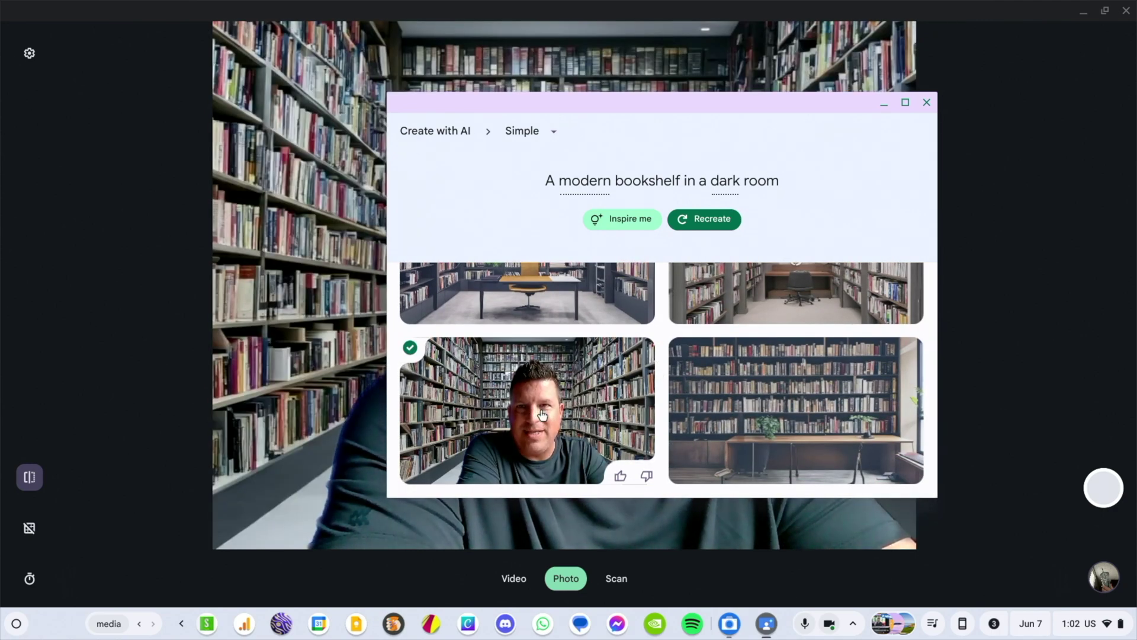
pyautogui.click(883, 103)
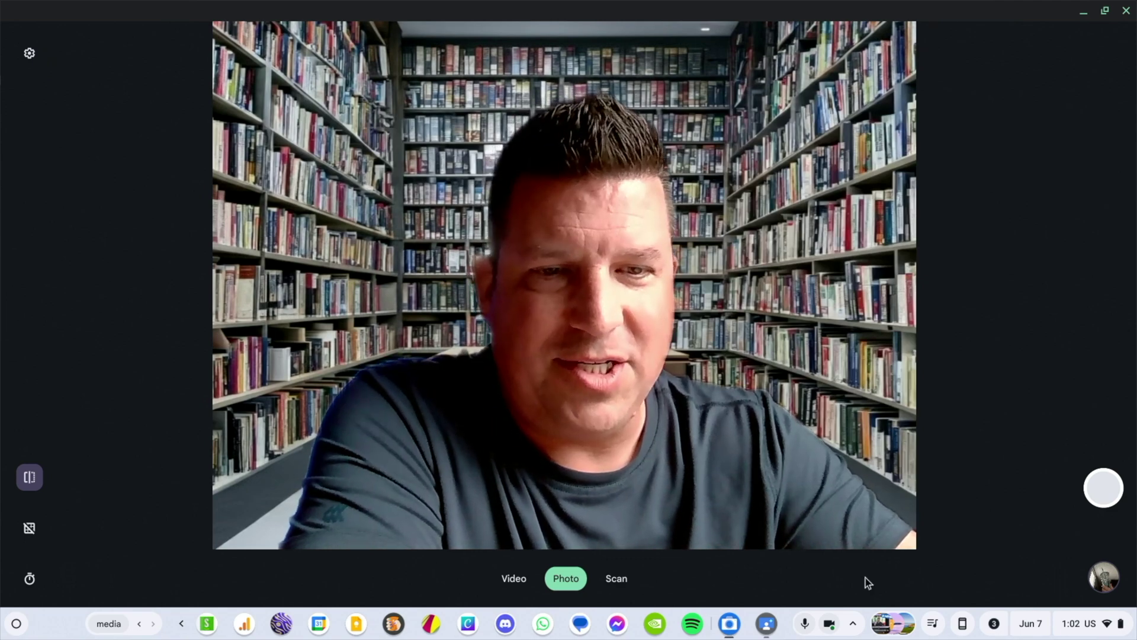
pyautogui.click(852, 624)
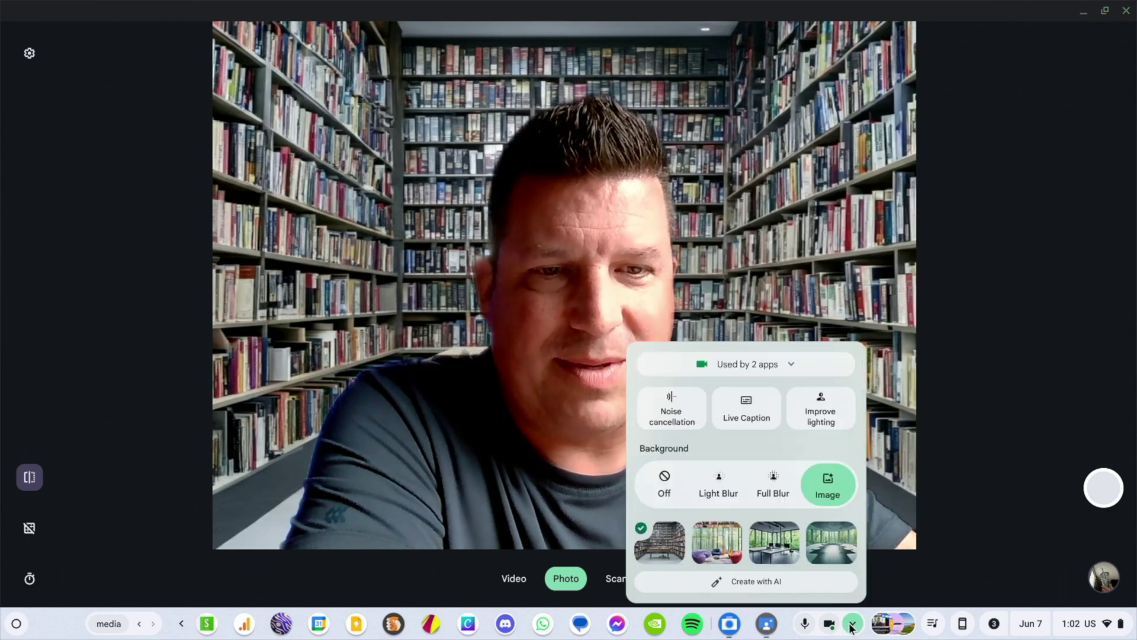
# Step: Start an AI background with the Cafe theme, changing the prompt to 'distressed' and 'modern', and generate images
pyautogui.click(816, 579)
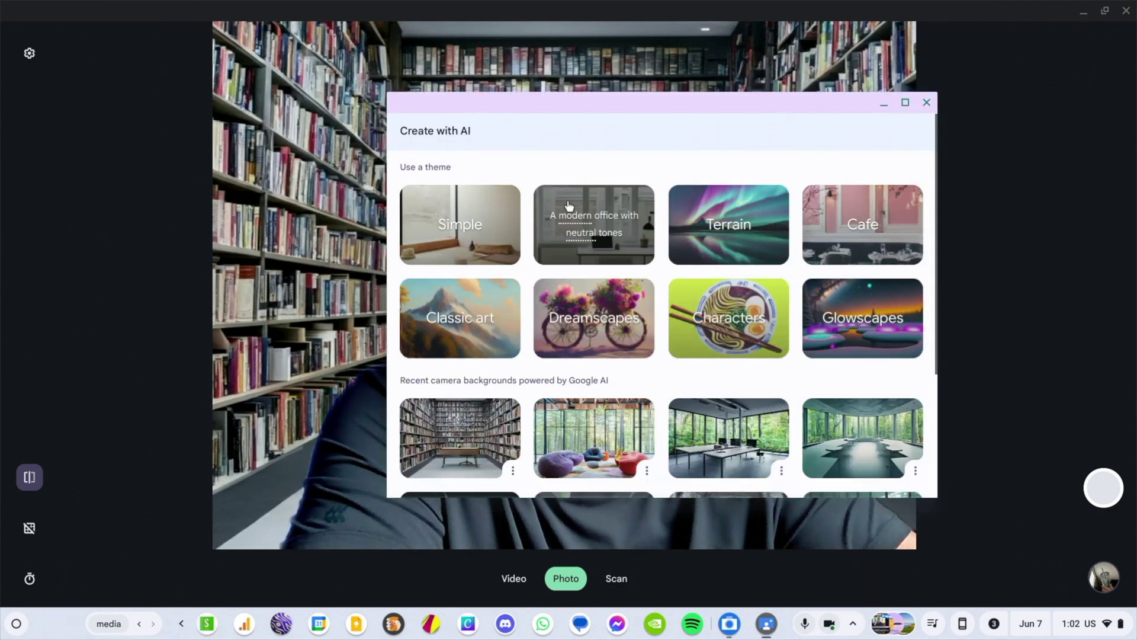
pyautogui.click(836, 209)
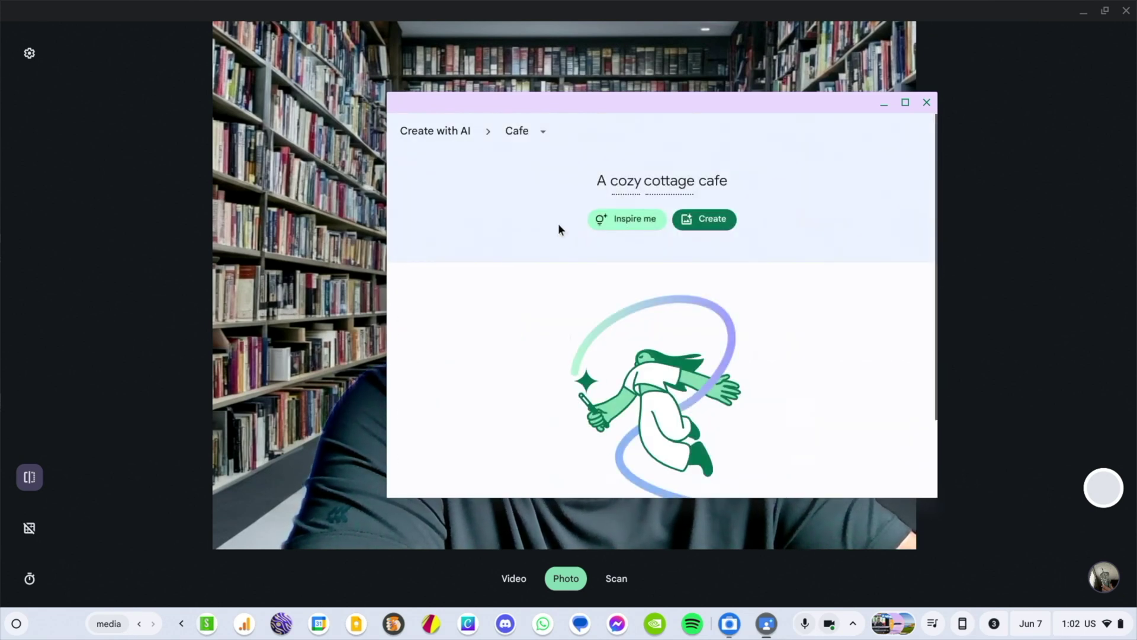
pyautogui.click(625, 188)
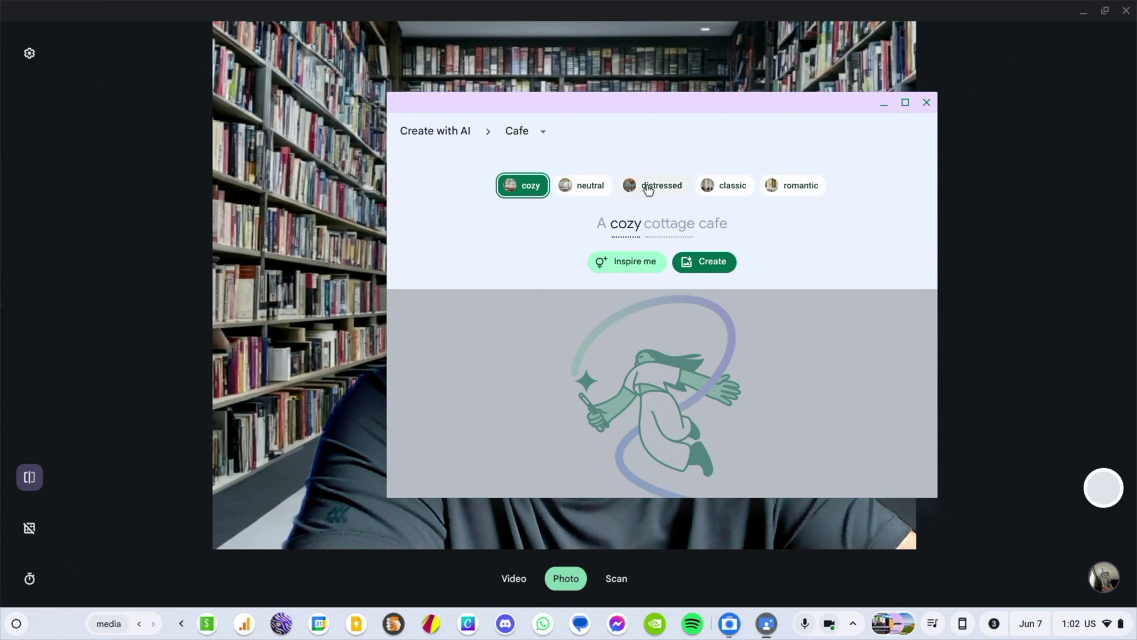
pyautogui.click(669, 187)
pyautogui.click(691, 232)
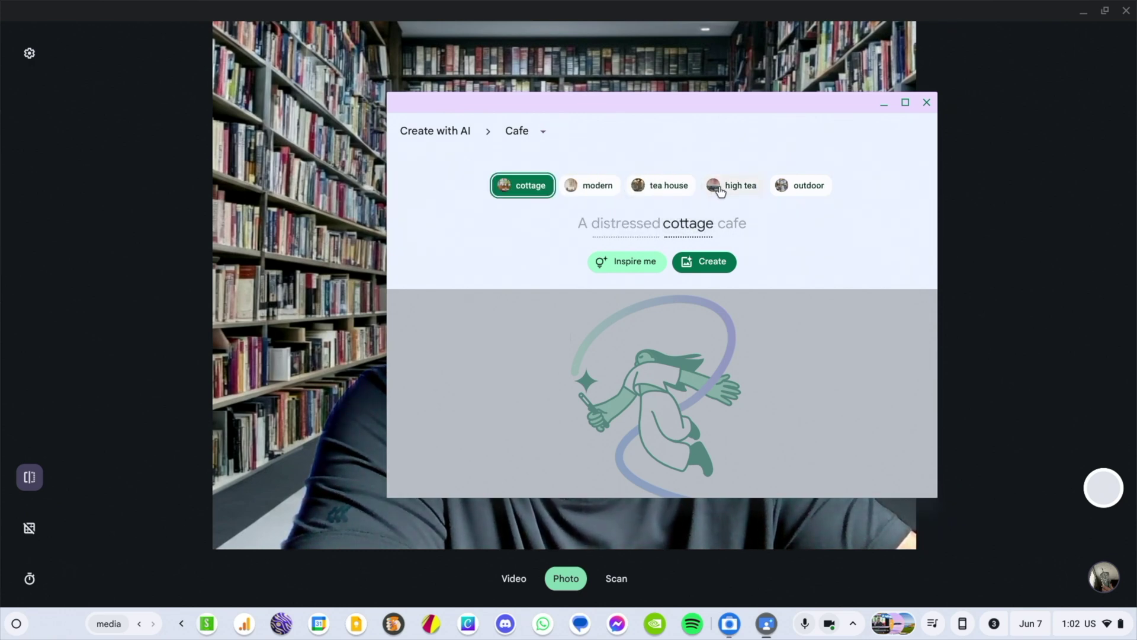
pyautogui.click(603, 185)
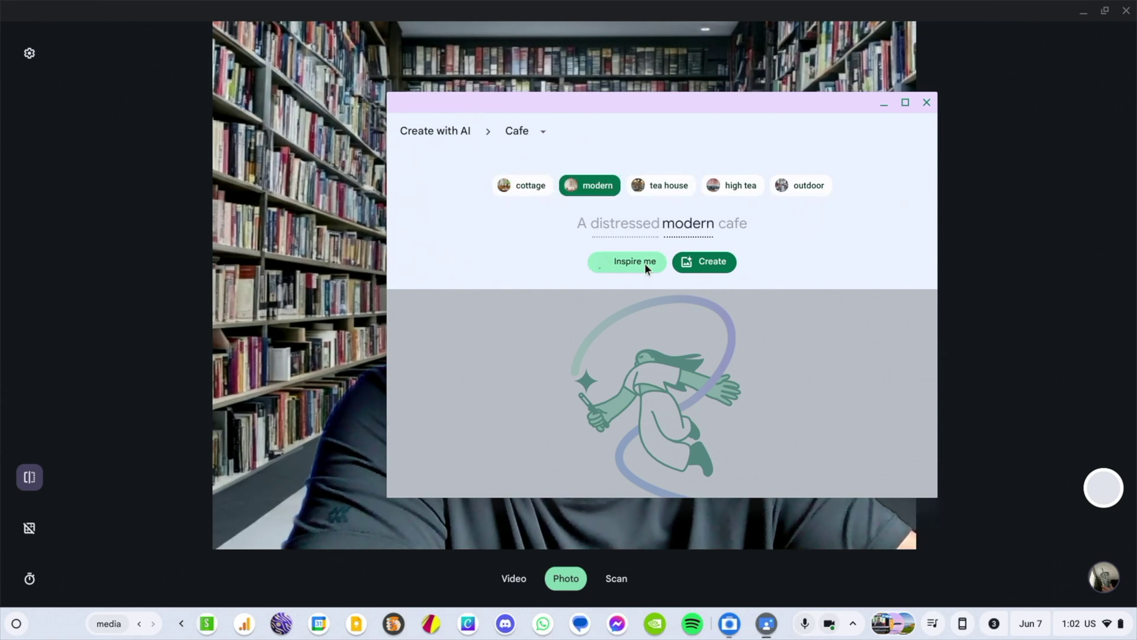
pyautogui.click(645, 263)
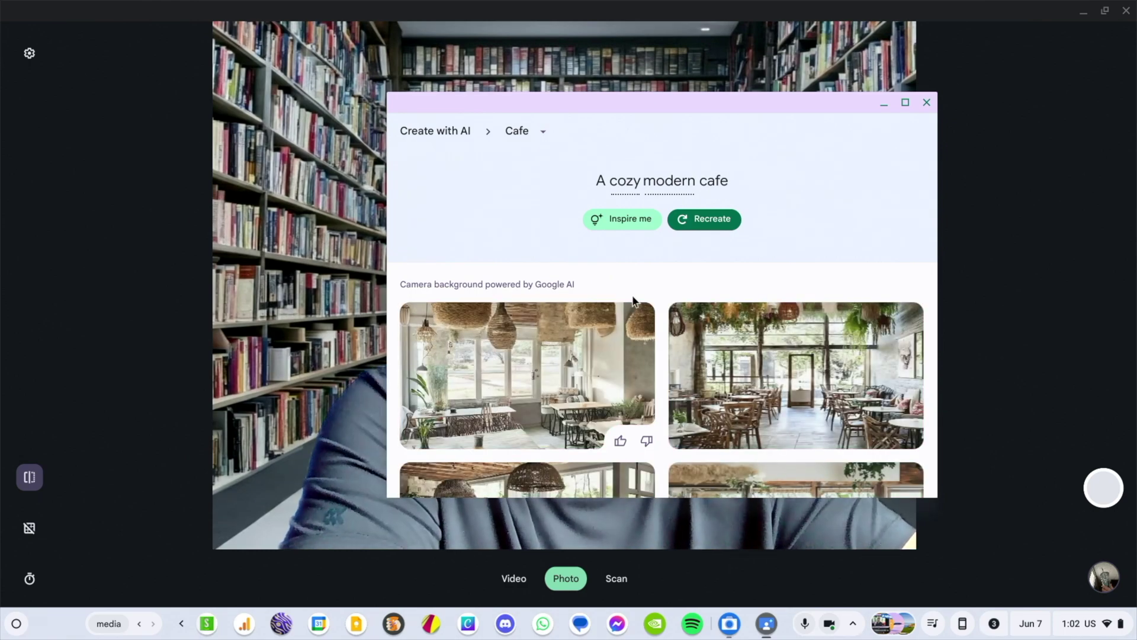
# Step: Set the style word back to 'distressed' and regenerate images for a distressed modern cafe
pyautogui.scroll(-2, 634, 301)
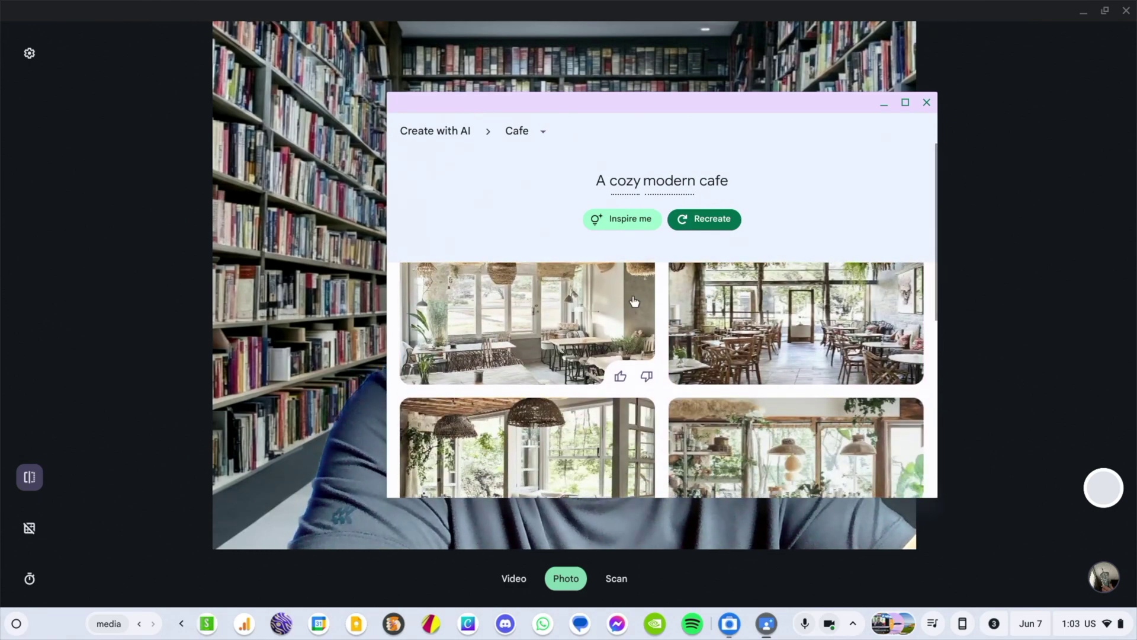
pyautogui.click(623, 181)
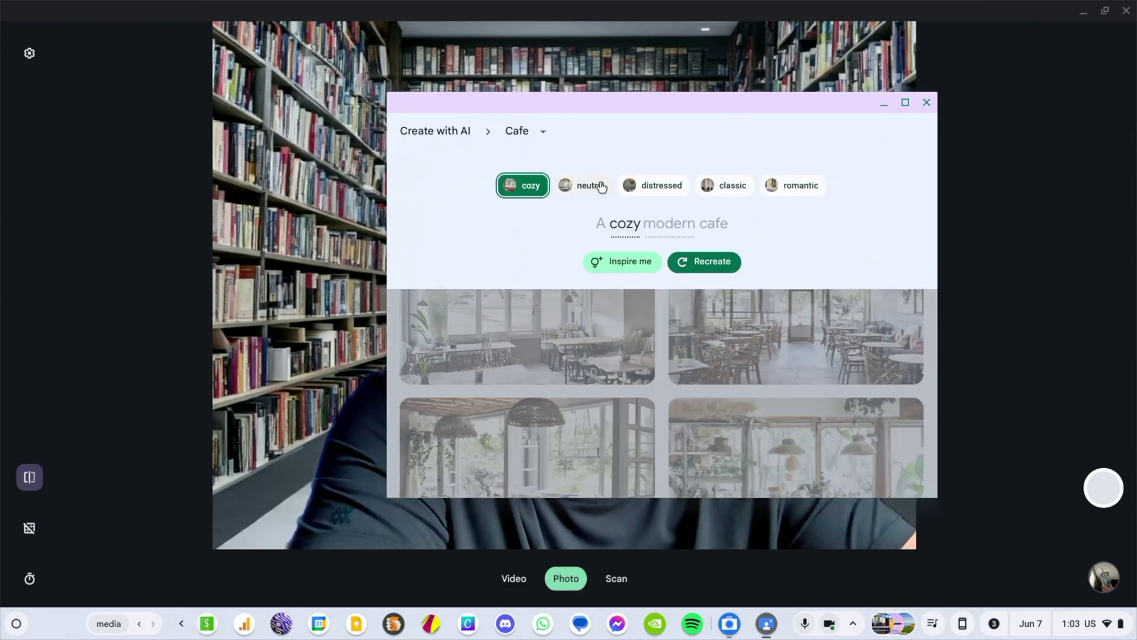
pyautogui.click(652, 186)
pyautogui.click(703, 262)
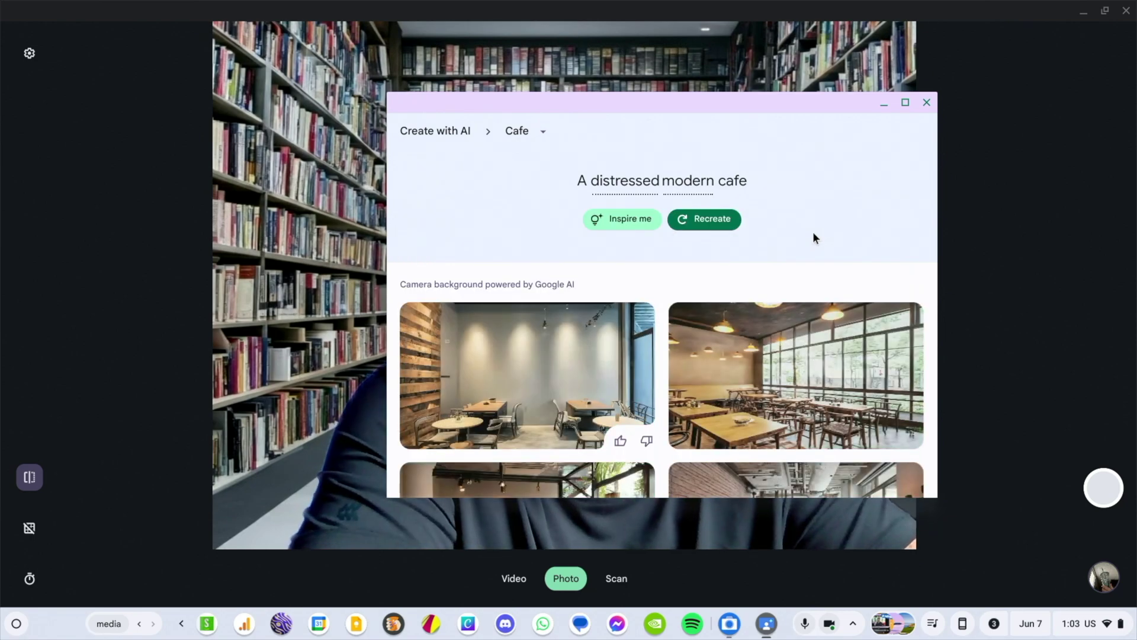
# Step: Apply the left-middle cafe image as the background and minimize the generator window
pyautogui.scroll(-3, 813, 238)
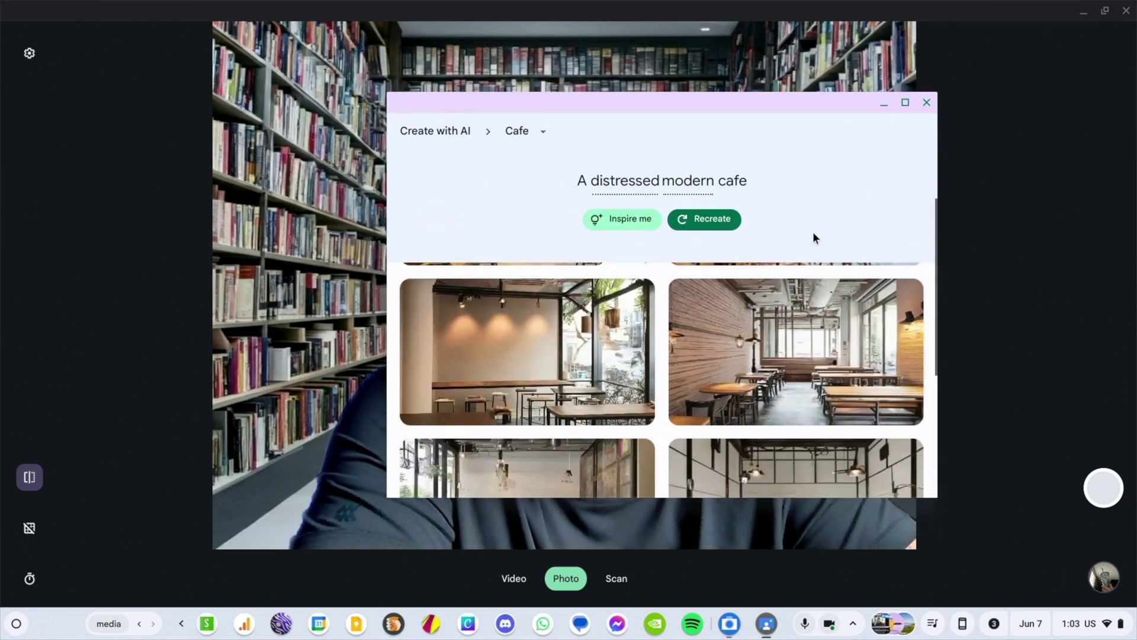
pyautogui.scroll(-5, 813, 238)
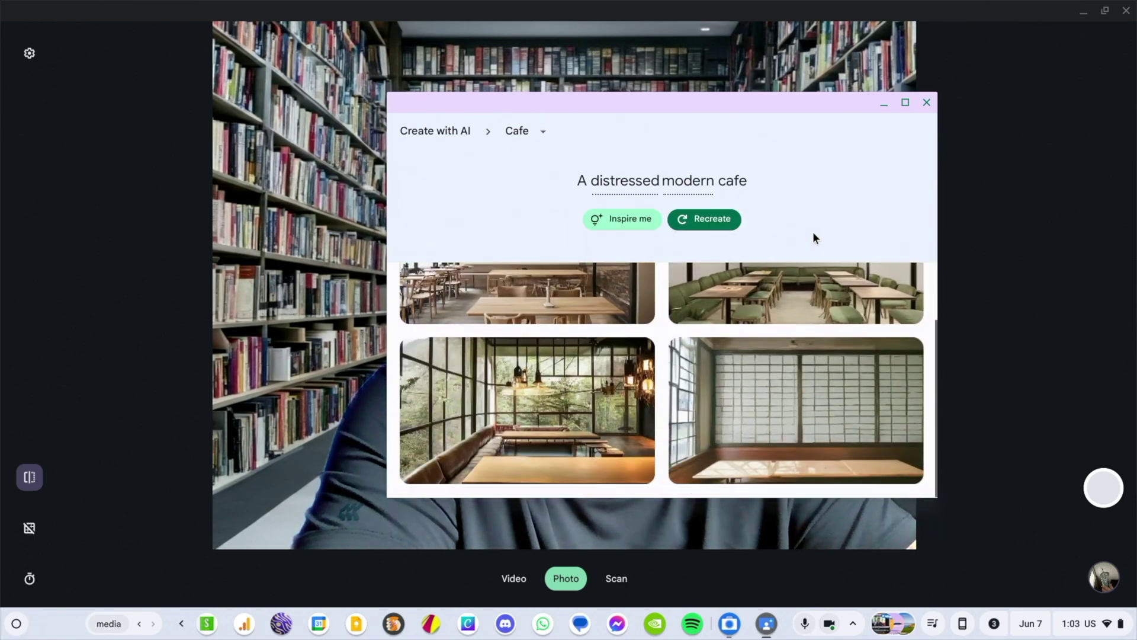
pyautogui.scroll(3, 813, 238)
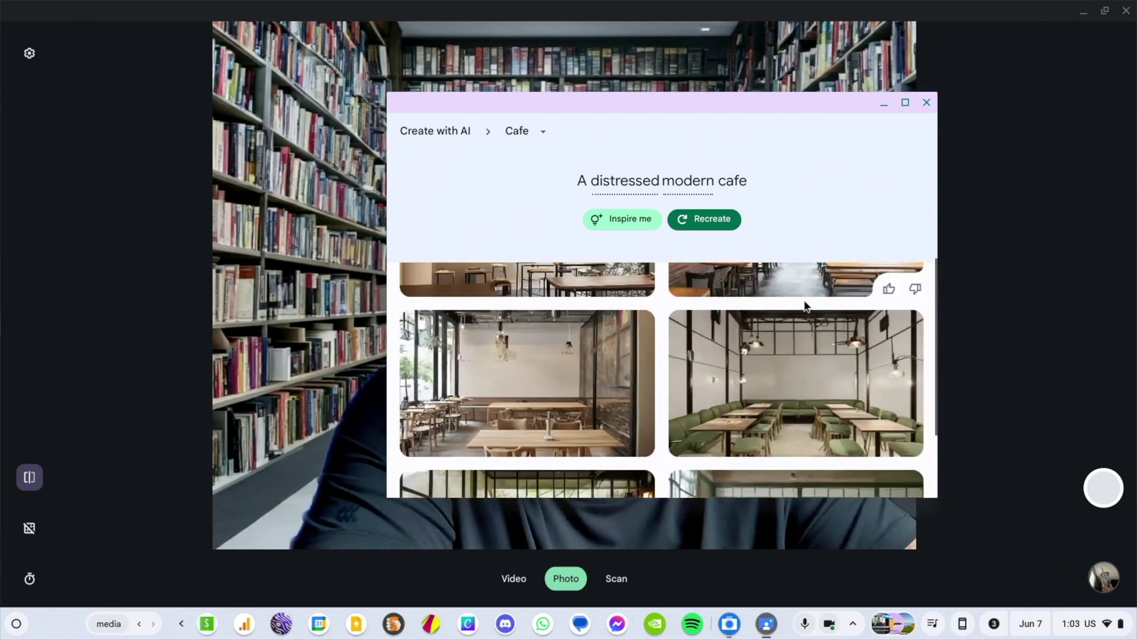
pyautogui.click(558, 369)
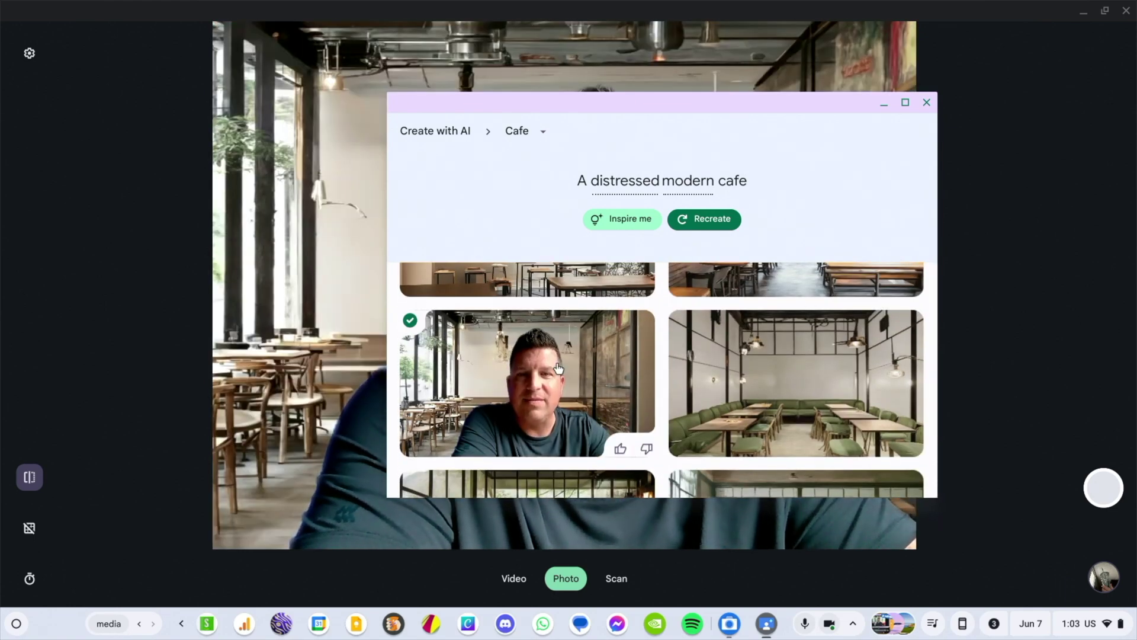
pyautogui.click(885, 104)
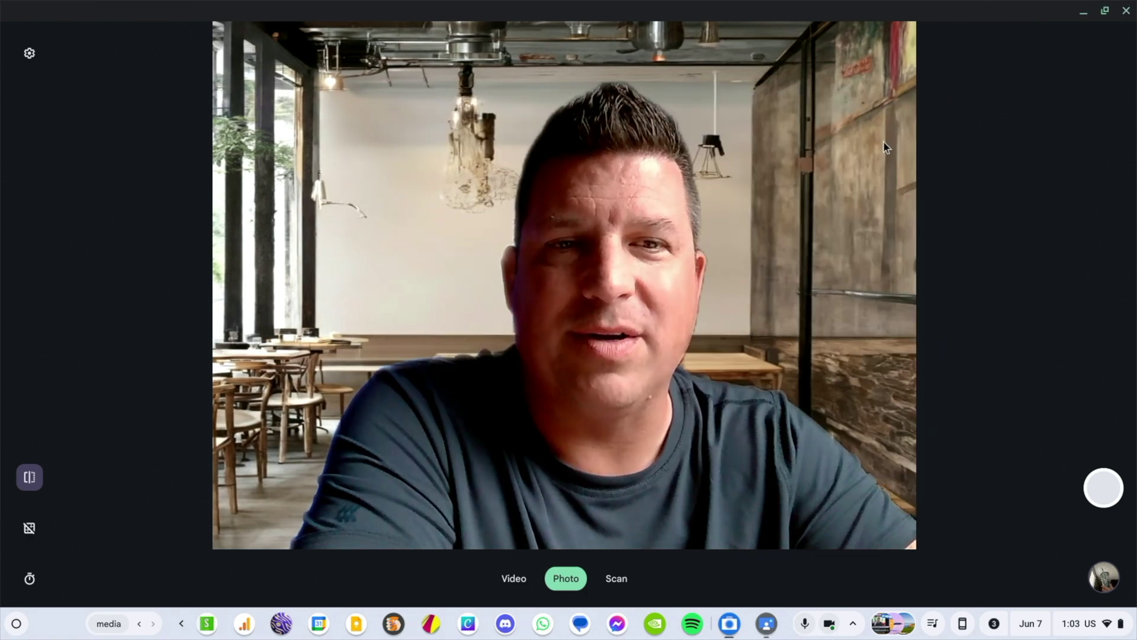